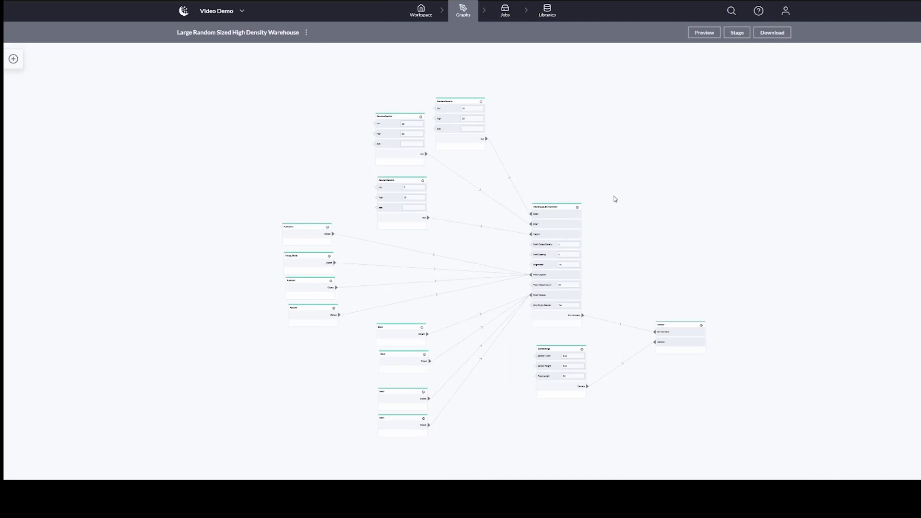
Set the high value of the RandomRandInt node feeding the warehouse's SizeY to 30
{"action": "left_click_drag", "start_coordinate": [615, 199], "coordinate": [544, 179]}
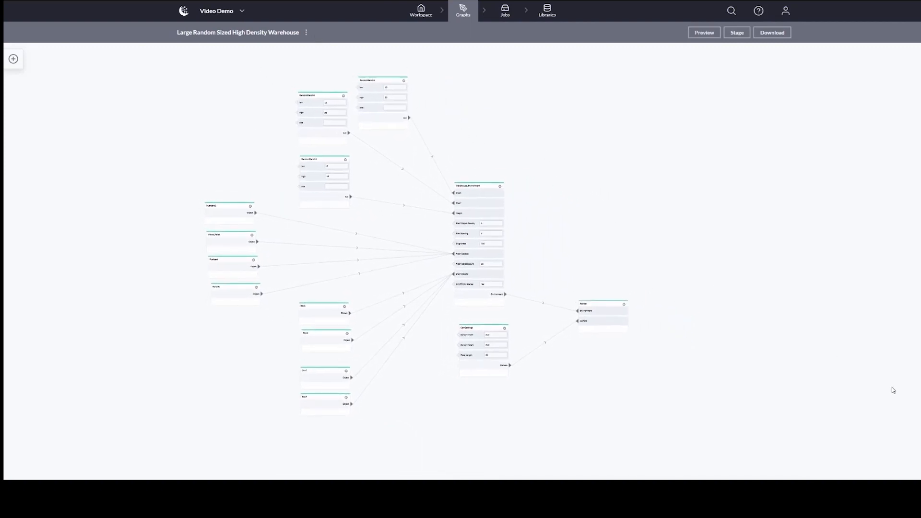
{"action": "scroll", "coordinate": [913, 421], "scroll_direction": "up", "scroll_amount": 5}
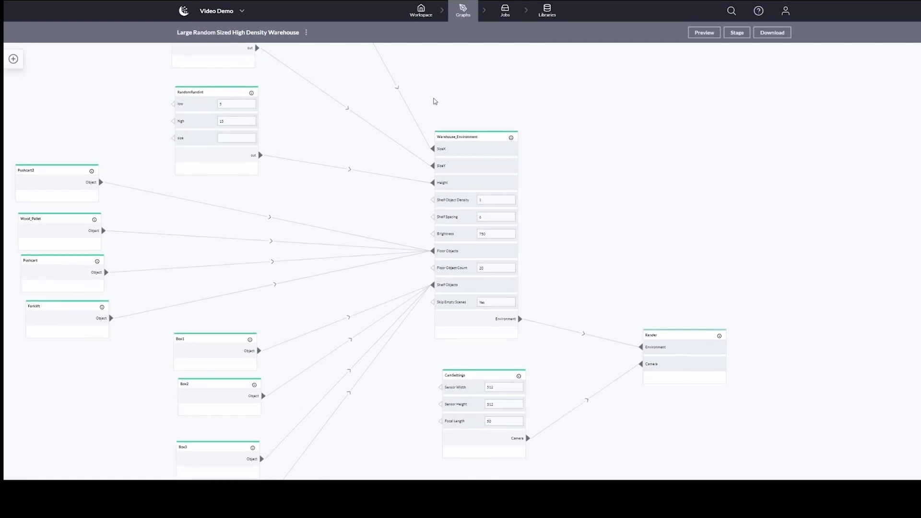
{"action": "left_click_drag", "start_coordinate": [434, 99], "coordinate": [472, 210]}
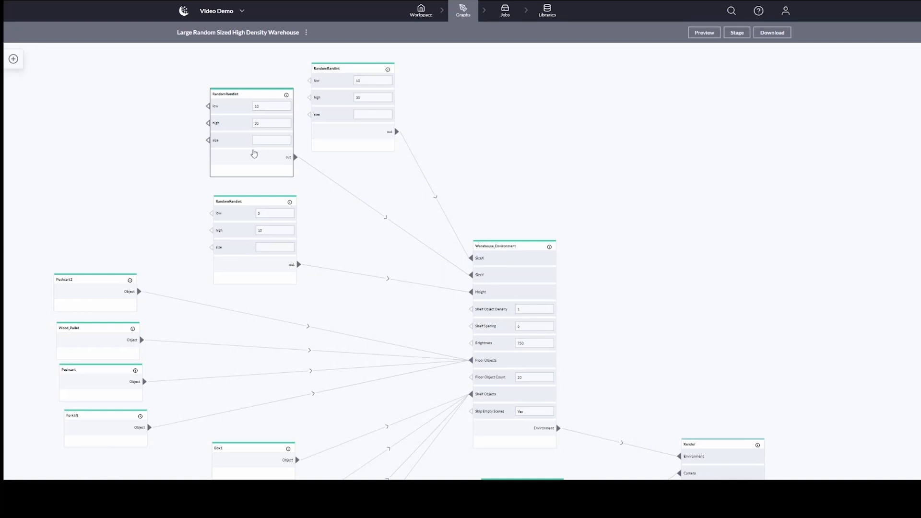
{"action": "left_click_drag", "start_coordinate": [84, 101], "coordinate": [144, 101]}
{"action": "left_click", "coordinate": [307, 122]}
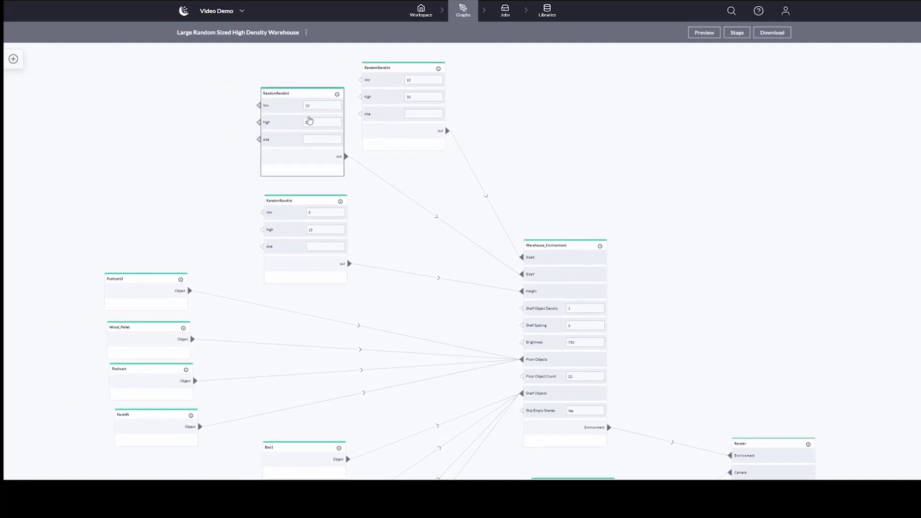
{"action": "type", "text": "30"}
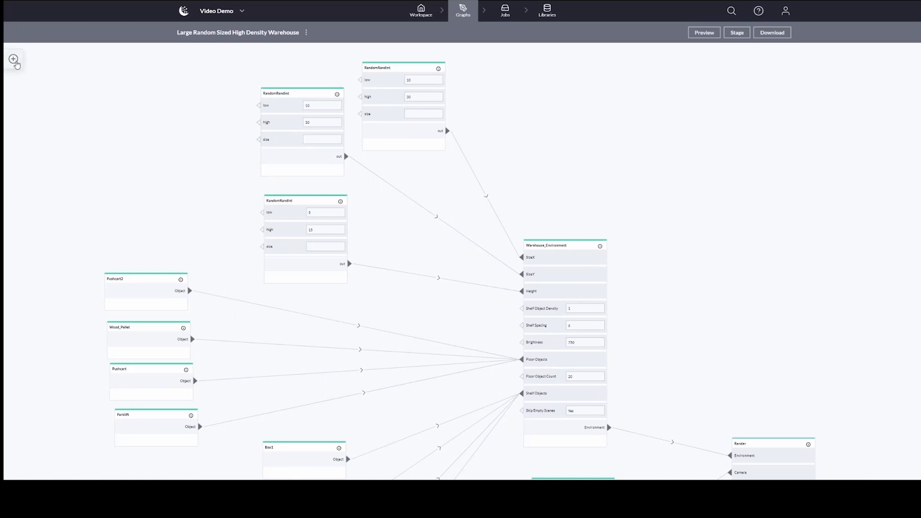
Examine the available Random nodes in the Common group of the node library
{"action": "left_click", "coordinate": [14, 59]}
{"action": "left_click", "coordinate": [19, 111]}
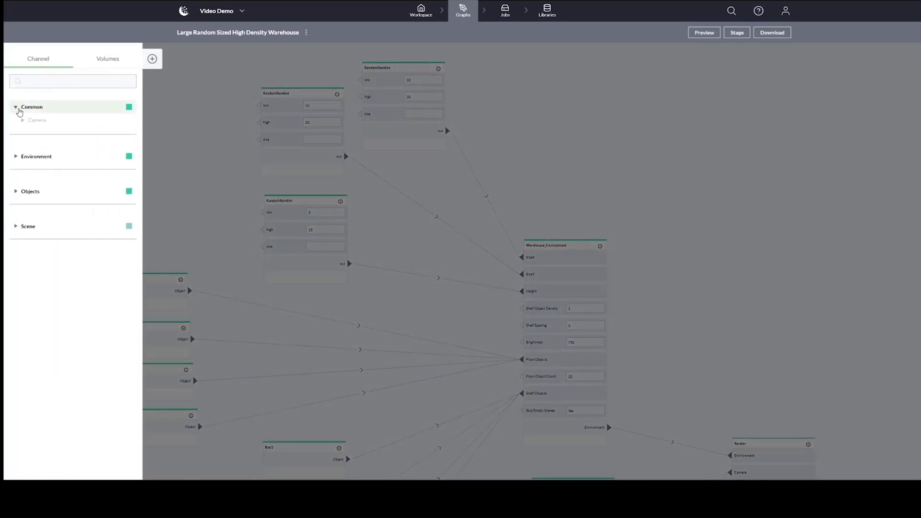
{"action": "left_click", "coordinate": [19, 133]}
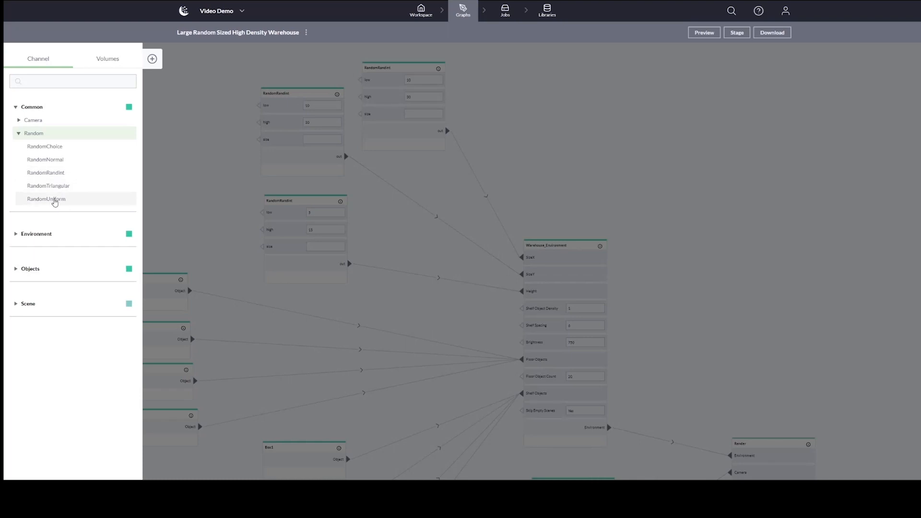
{"action": "left_click", "coordinate": [154, 187]}
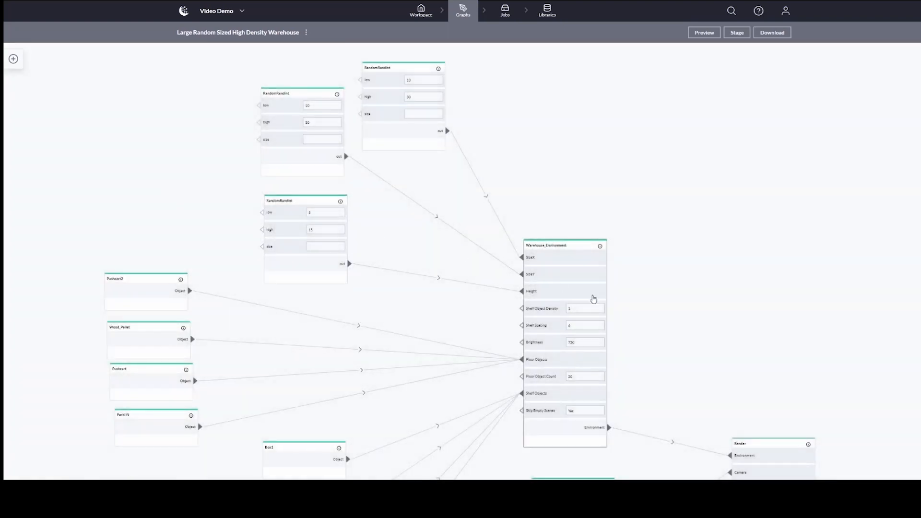
Examine the Shelf Object Density and Shelf Spacing settings of the Warehouse_Environment node
{"action": "left_click_drag", "start_coordinate": [656, 318], "coordinate": [599, 243]}
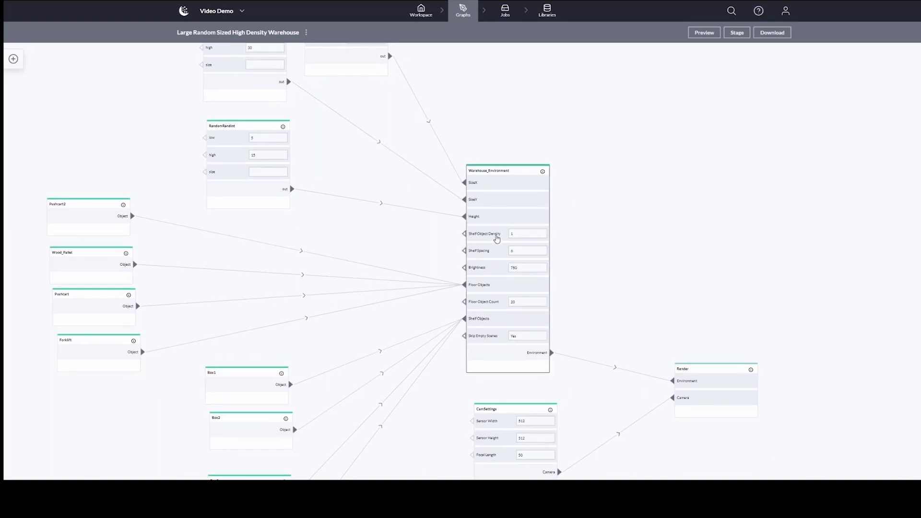
{"action": "left_click", "coordinate": [517, 233]}
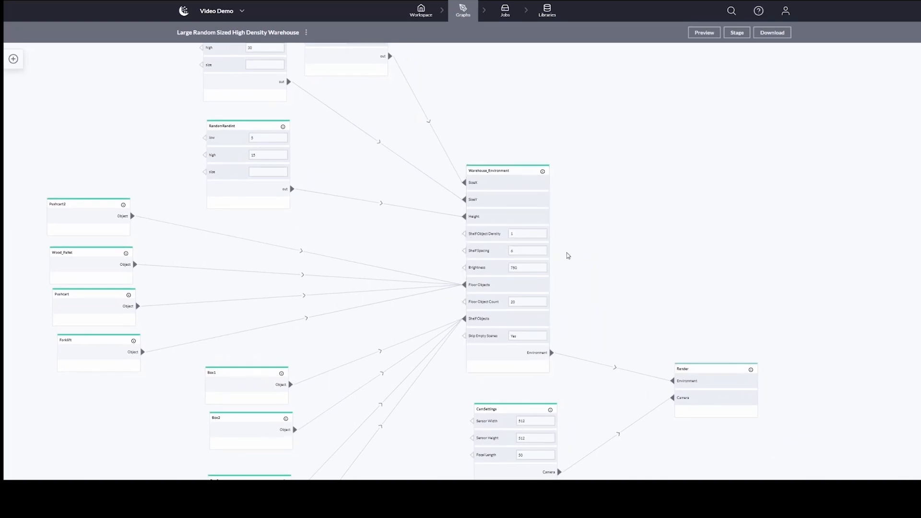
{"action": "left_click_drag", "start_coordinate": [567, 255], "coordinate": [569, 213]}
{"action": "left_click", "coordinate": [535, 214]}
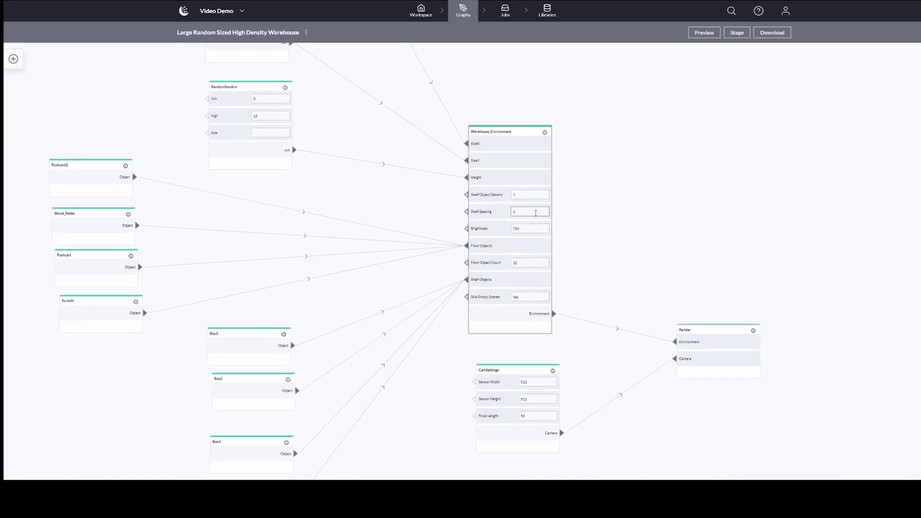
{"action": "left_click", "coordinate": [532, 195]}
{"action": "left_click", "coordinate": [527, 213]}
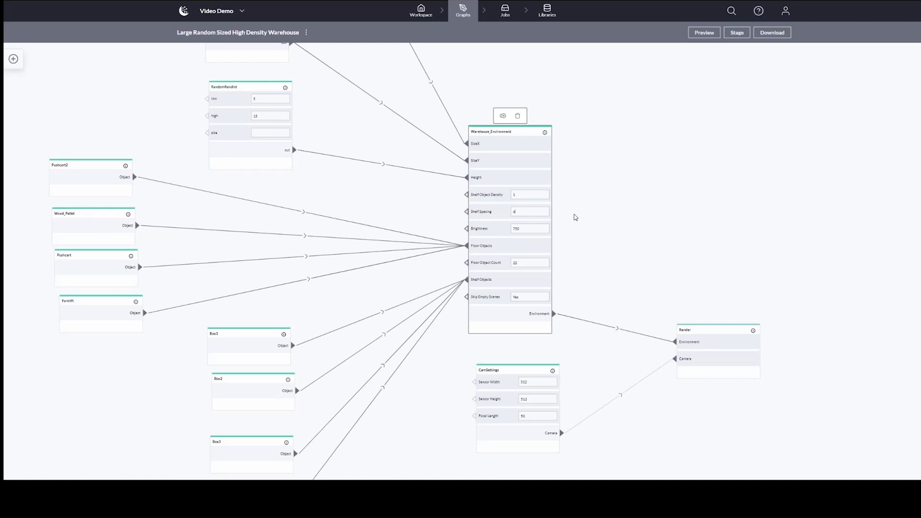
{"action": "left_click", "coordinate": [575, 218]}
{"action": "left_click", "coordinate": [530, 211]}
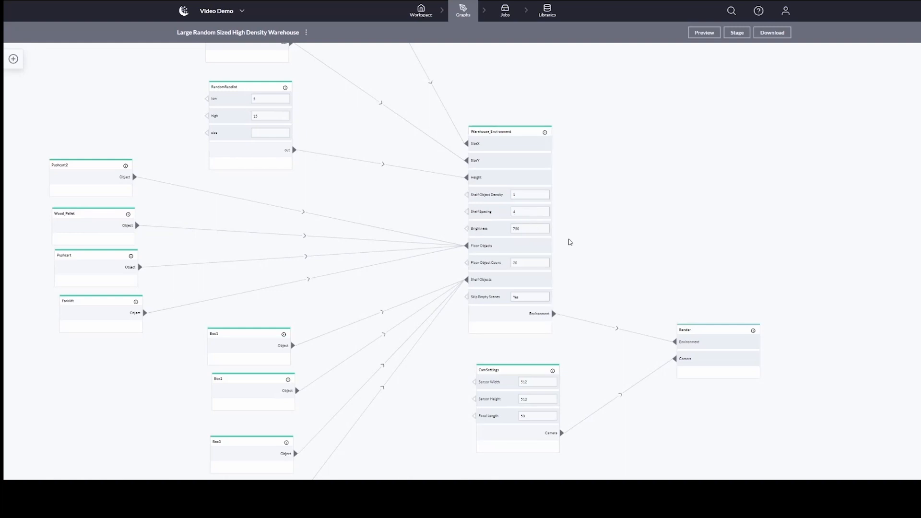
{"action": "scroll", "coordinate": [571, 230], "scroll_direction": "down", "scroll_amount": 1}
{"action": "left_click", "coordinate": [518, 211]}
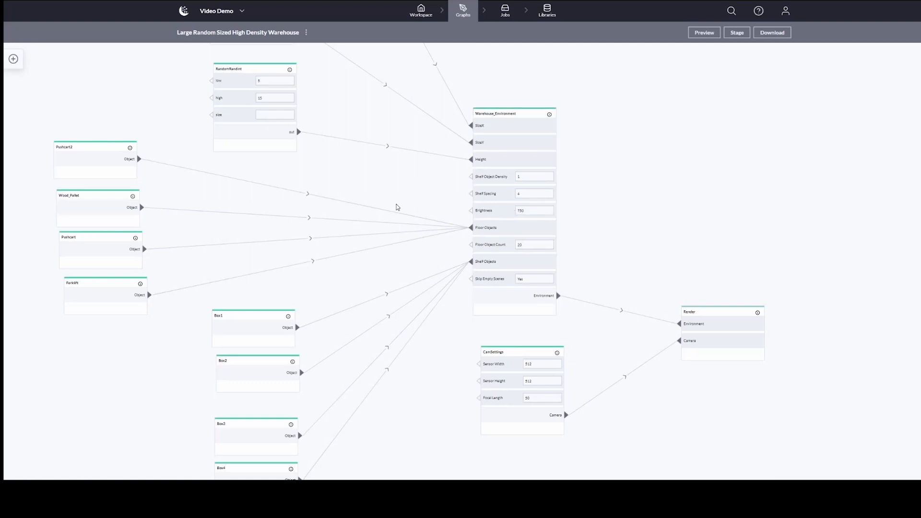
Examine the Floor Object Count setting and the object nodes linked to the warehouse's Floor Objects input
{"action": "left_click_drag", "start_coordinate": [399, 206], "coordinate": [449, 202]}
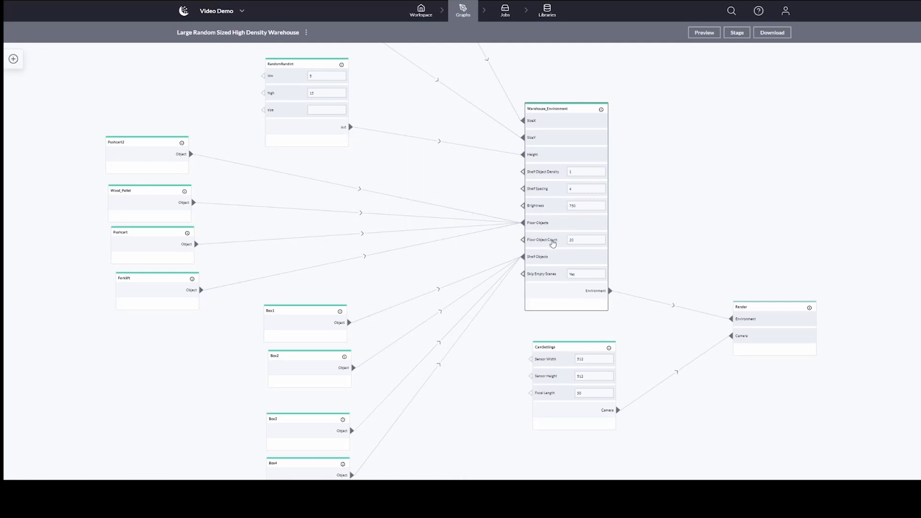
{"action": "left_click", "coordinate": [577, 239]}
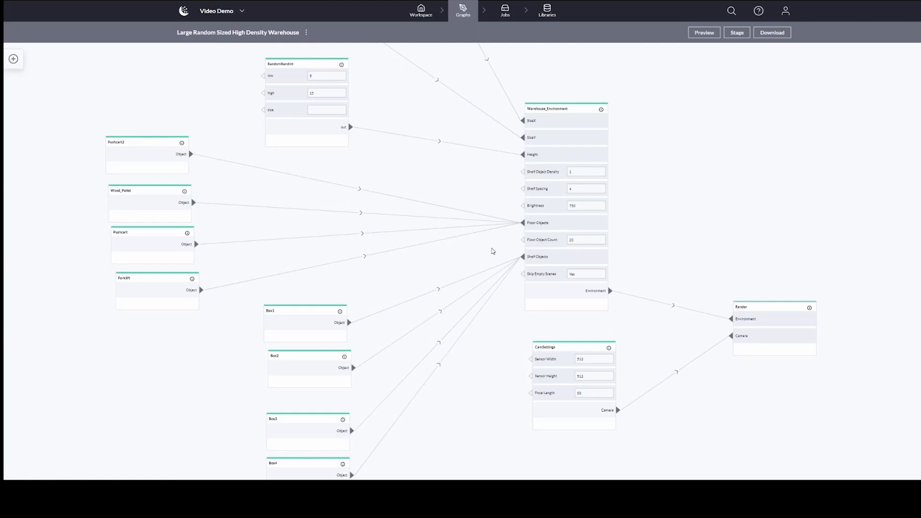
{"action": "left_click_drag", "start_coordinate": [493, 251], "coordinate": [505, 248]}
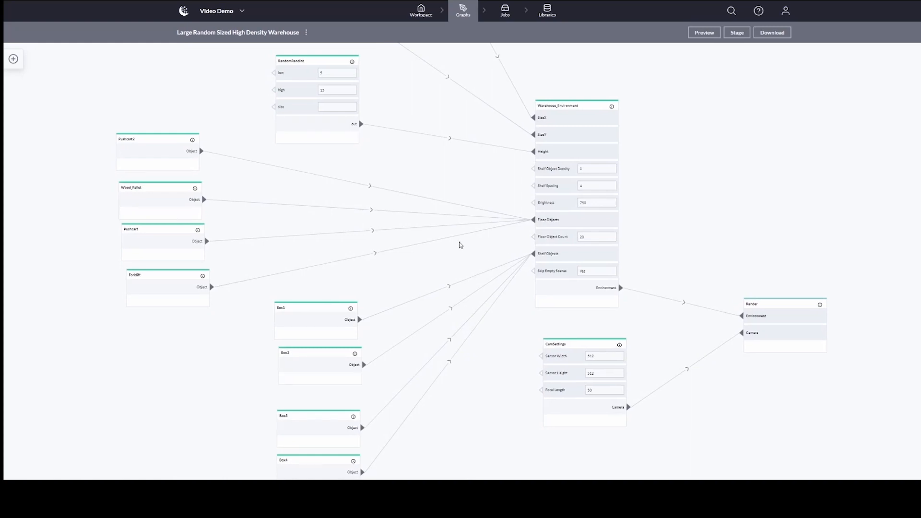
{"action": "left_click_drag", "start_coordinate": [459, 245], "coordinate": [473, 246]}
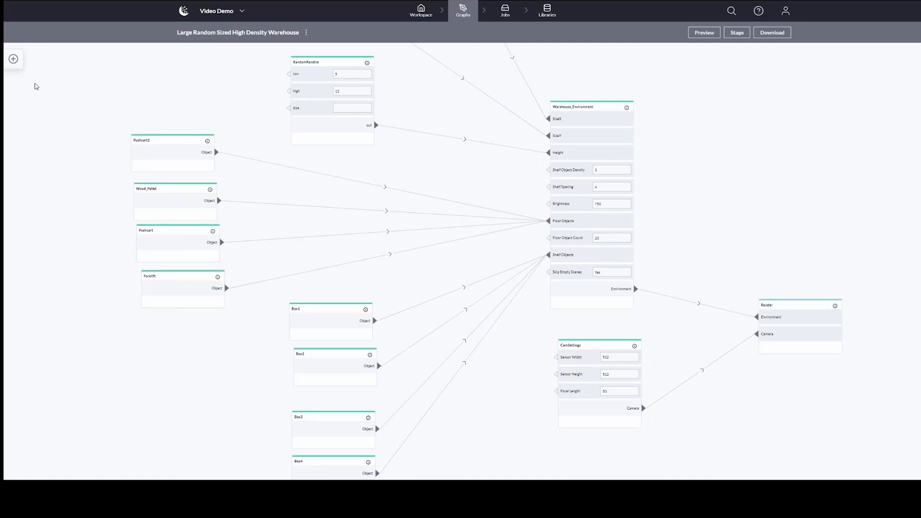
Examine the Floor and Shelf objects available in the Objects group of the node library
{"action": "left_click_drag", "start_coordinate": [35, 85], "coordinate": [65, 86]}
{"action": "left_click", "coordinate": [13, 59]}
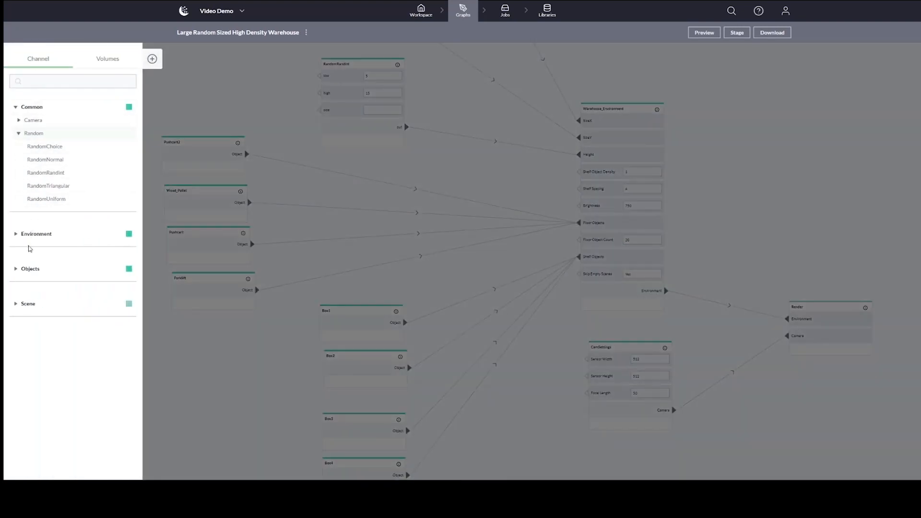
{"action": "left_click", "coordinate": [17, 270]}
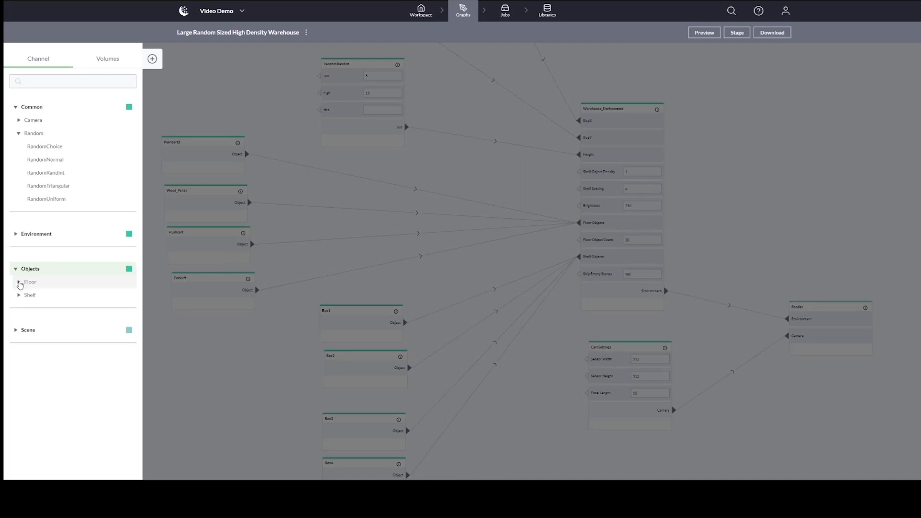
{"action": "left_click", "coordinate": [20, 283]}
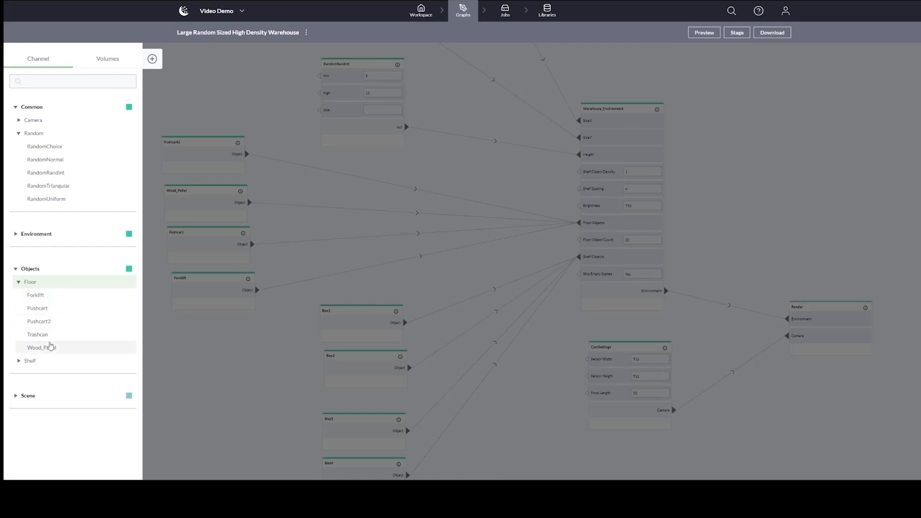
{"action": "left_click", "coordinate": [22, 361]}
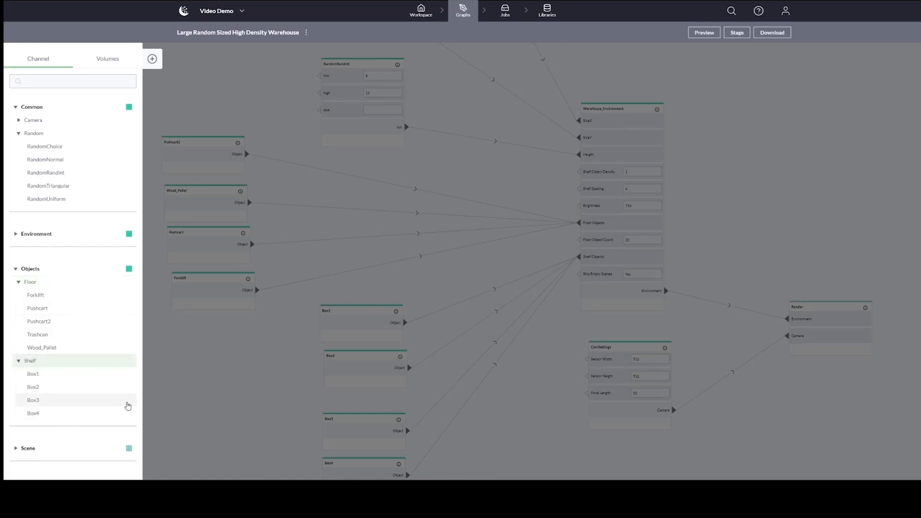
{"action": "left_click", "coordinate": [246, 359]}
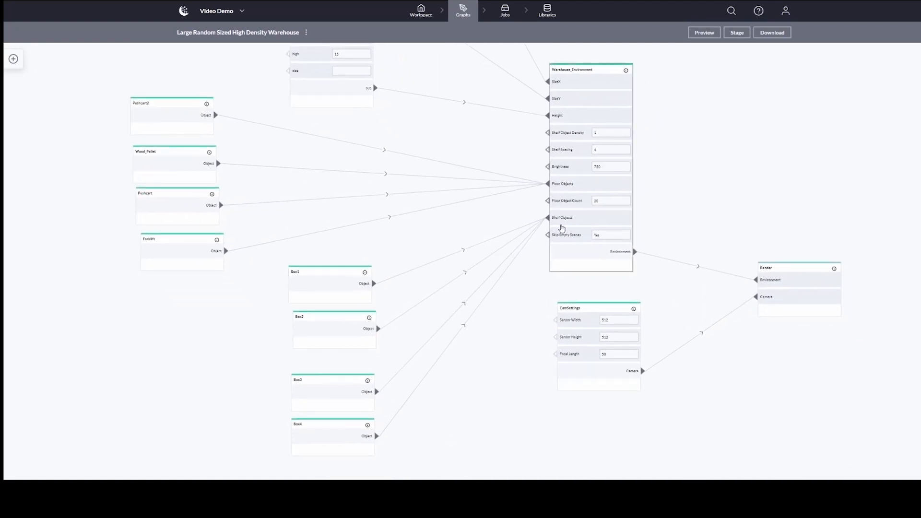
Set Skip Empty Scenes to No on the Warehouse_Environment node
{"action": "left_click_drag", "start_coordinate": [422, 311], "coordinate": [431, 254]}
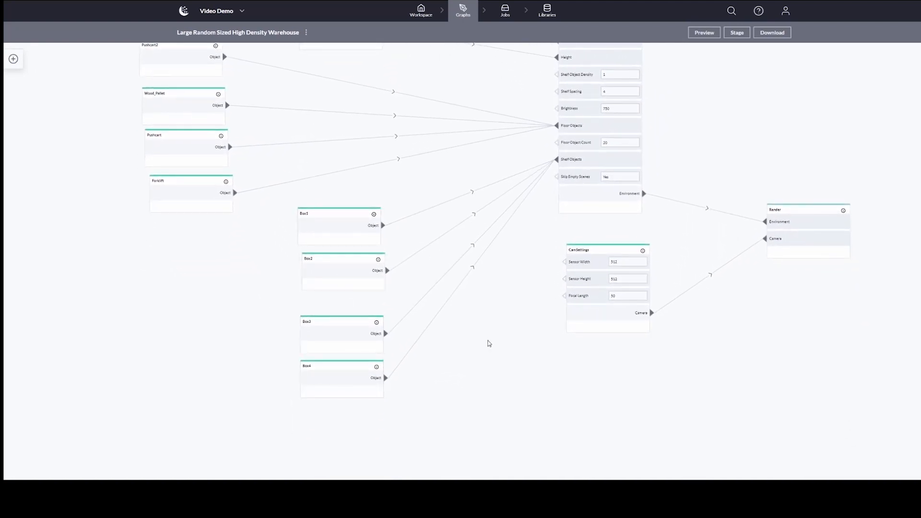
{"action": "left_click_drag", "start_coordinate": [513, 323], "coordinate": [474, 340]}
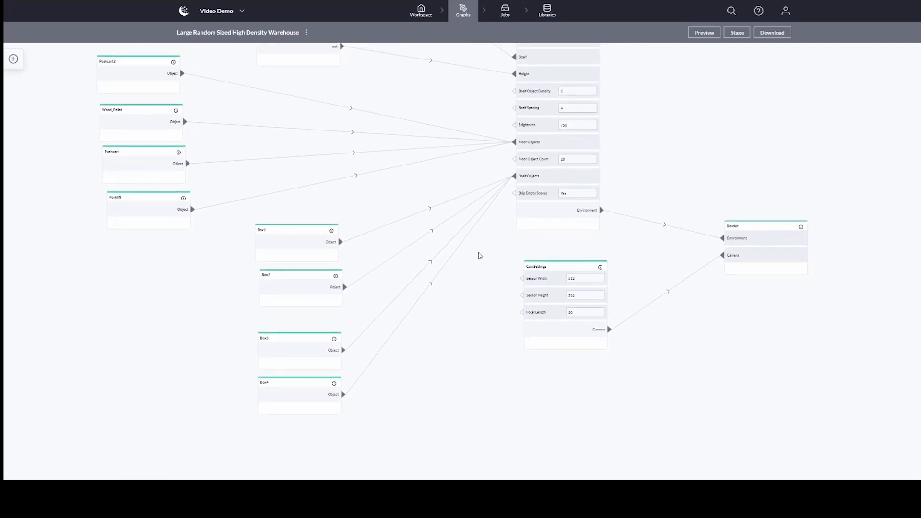
{"action": "left_click_drag", "start_coordinate": [511, 237], "coordinate": [376, 303]}
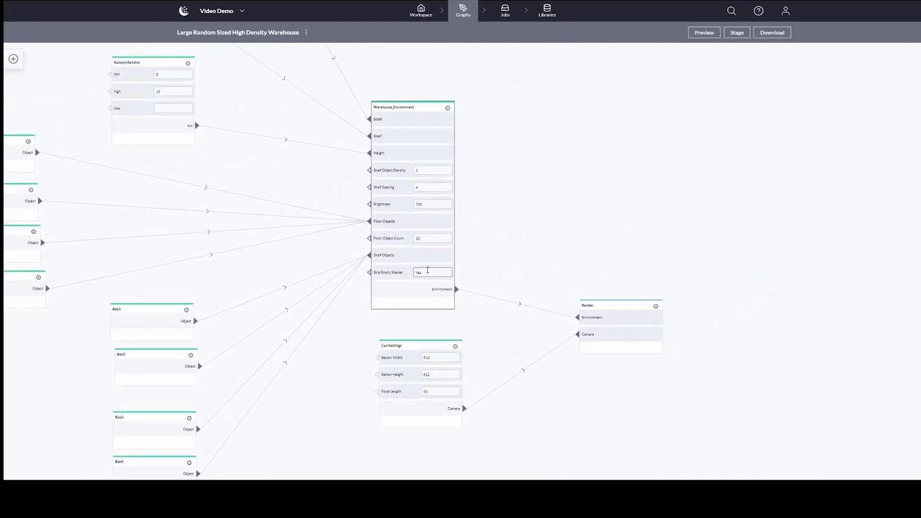
{"action": "left_click", "coordinate": [427, 270]}
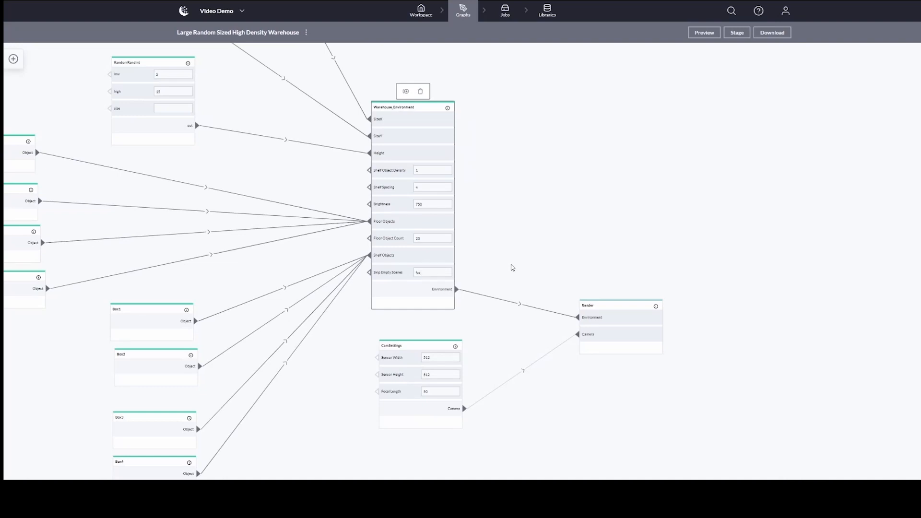
{"action": "left_click", "coordinate": [513, 267]}
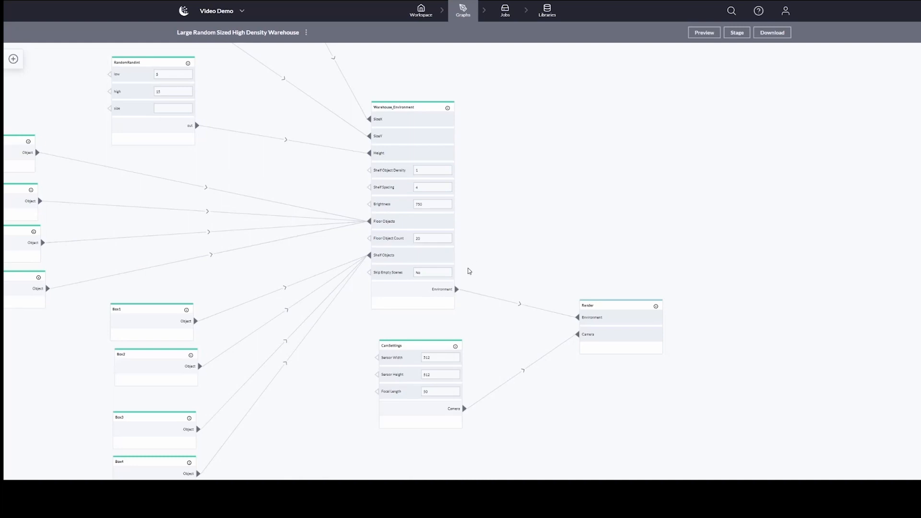
Set Skip Empty Scenes back to Yes on the Warehouse_Environment node
{"action": "left_click_drag", "start_coordinate": [482, 320], "coordinate": [488, 288]}
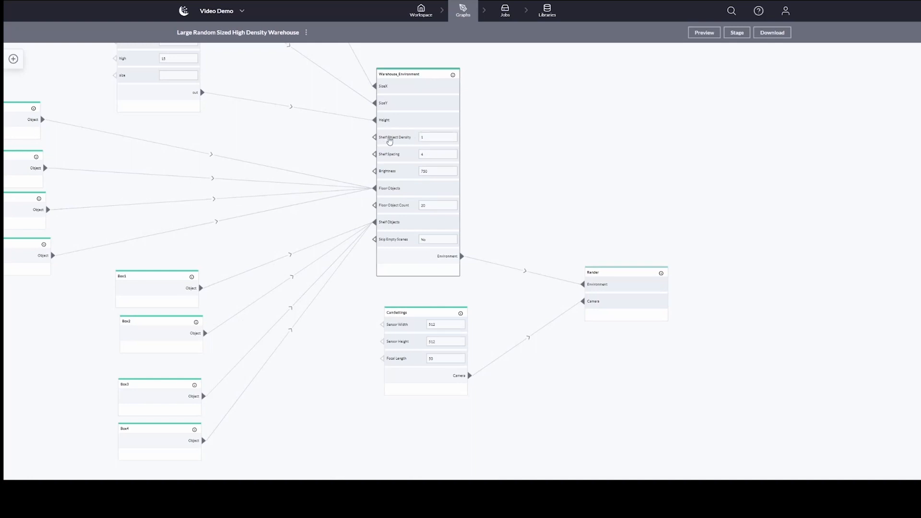
{"action": "left_click", "coordinate": [421, 137]}
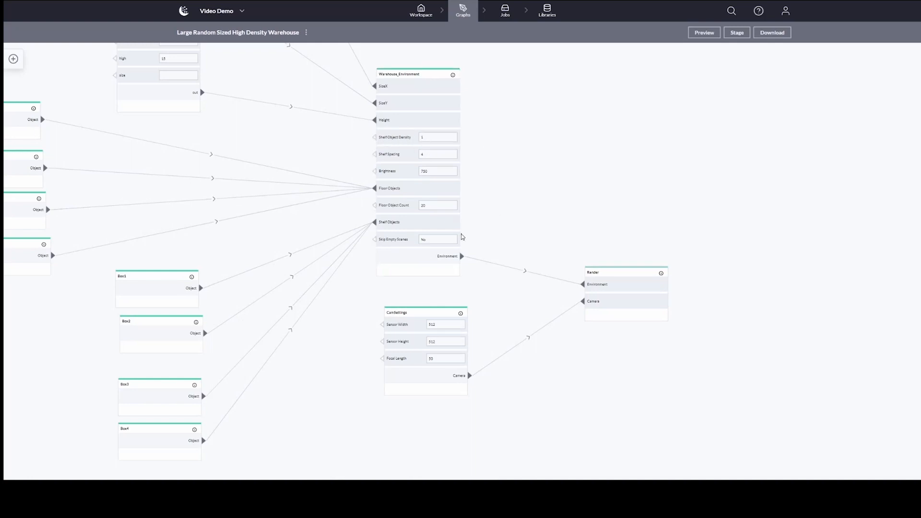
{"action": "double_click", "coordinate": [434, 240]}
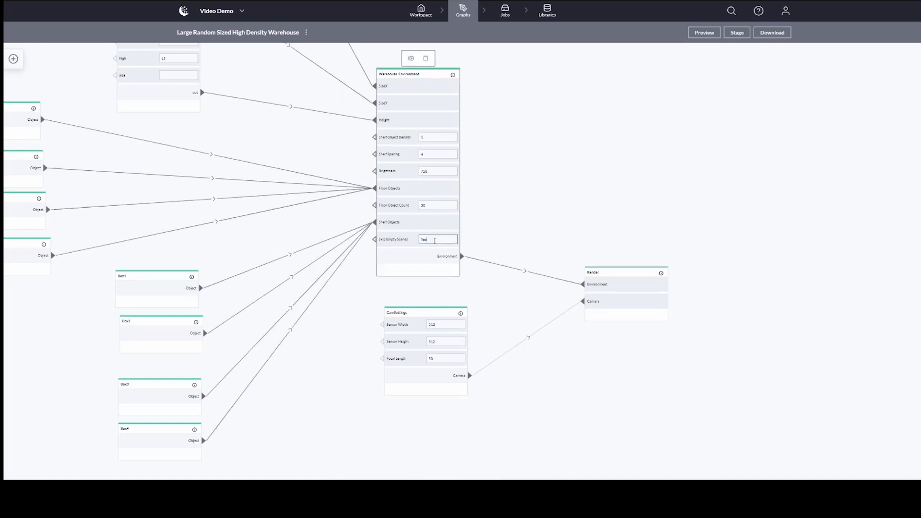
{"action": "left_click", "coordinate": [482, 220]}
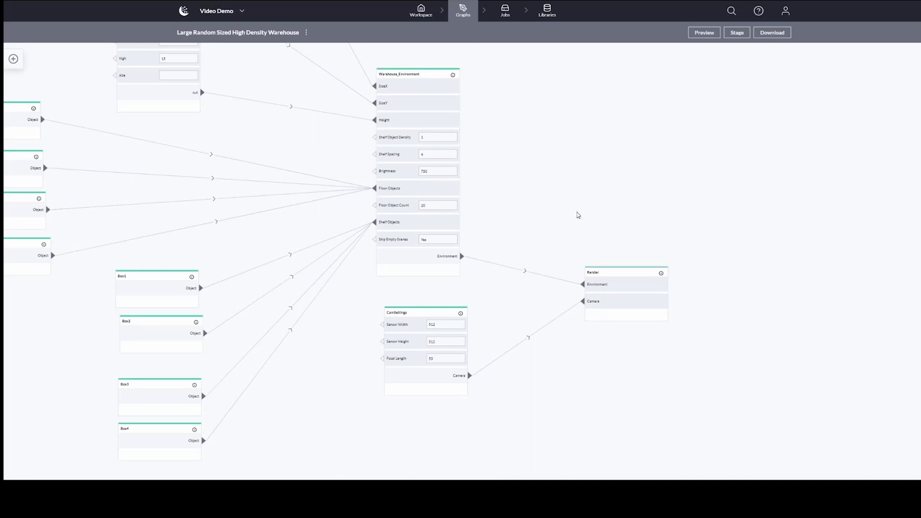
Examine the CamSettings node's sensor and focal length settings and its connection to the Render node
{"action": "left_click_drag", "start_coordinate": [495, 308], "coordinate": [492, 298]}
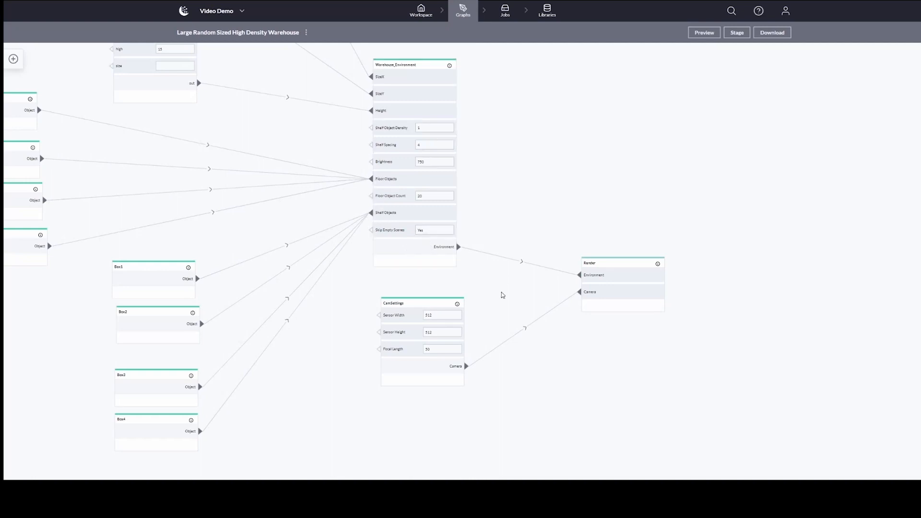
{"action": "left_click_drag", "start_coordinate": [502, 295], "coordinate": [460, 206]}
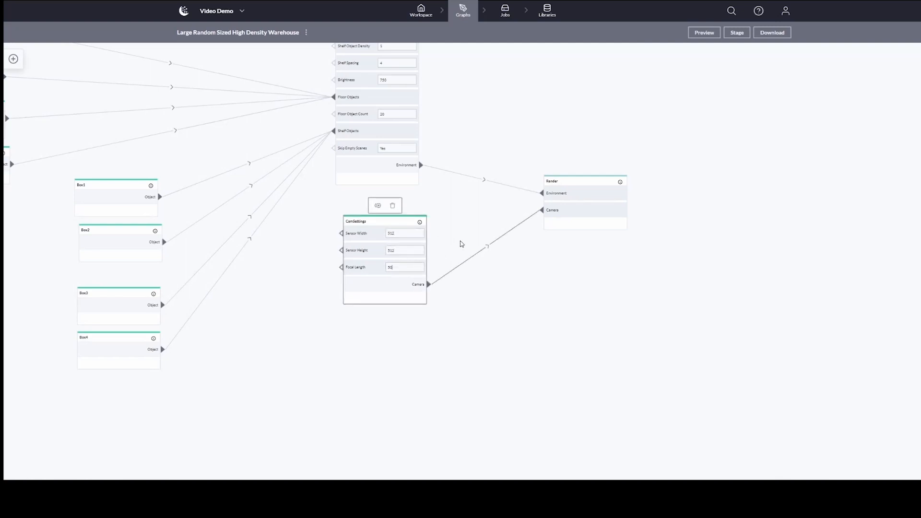
{"action": "left_click_drag", "start_coordinate": [472, 235], "coordinate": [393, 274]}
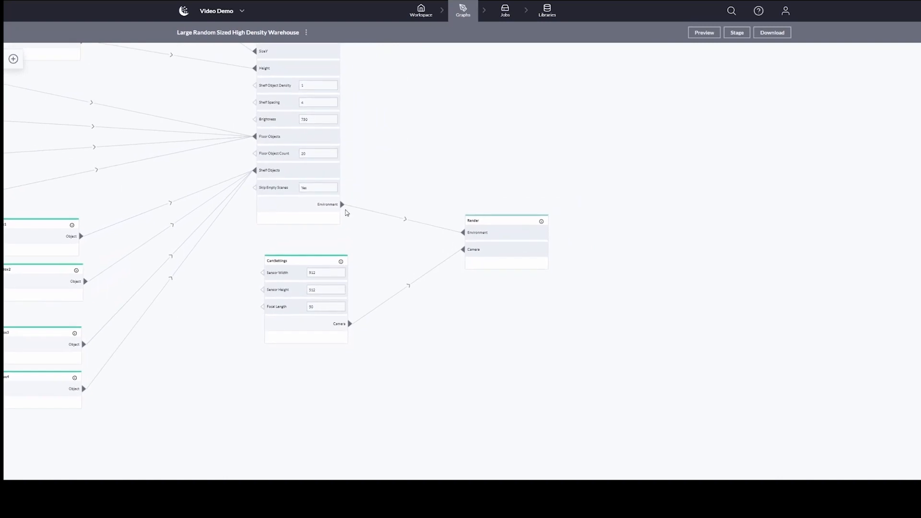
Stage the Large Random Sized High Density Warehouse graph after checking the Environment connection to the Render node
{"action": "left_click_drag", "start_coordinate": [342, 207], "coordinate": [463, 232]}
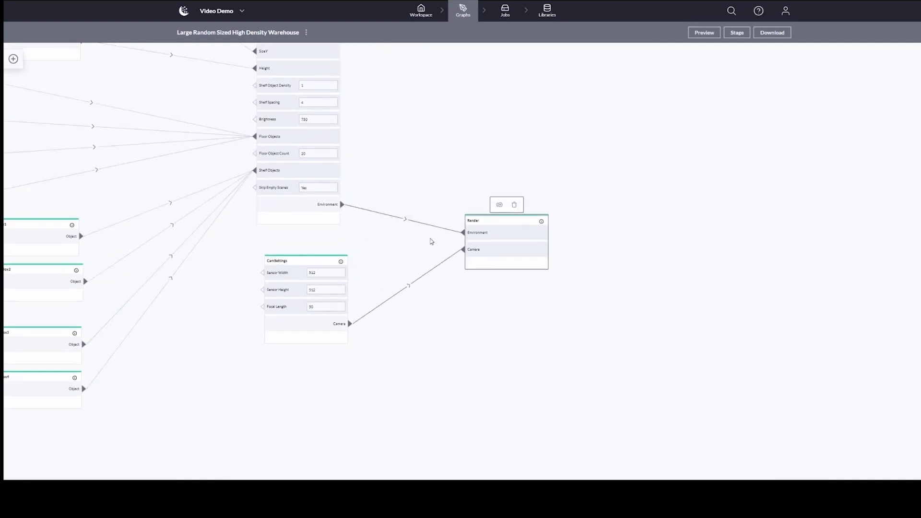
{"action": "scroll", "coordinate": [415, 242], "scroll_direction": "down", "scroll_amount": 5}
{"action": "left_click_drag", "start_coordinate": [454, 182], "coordinate": [630, 234]}
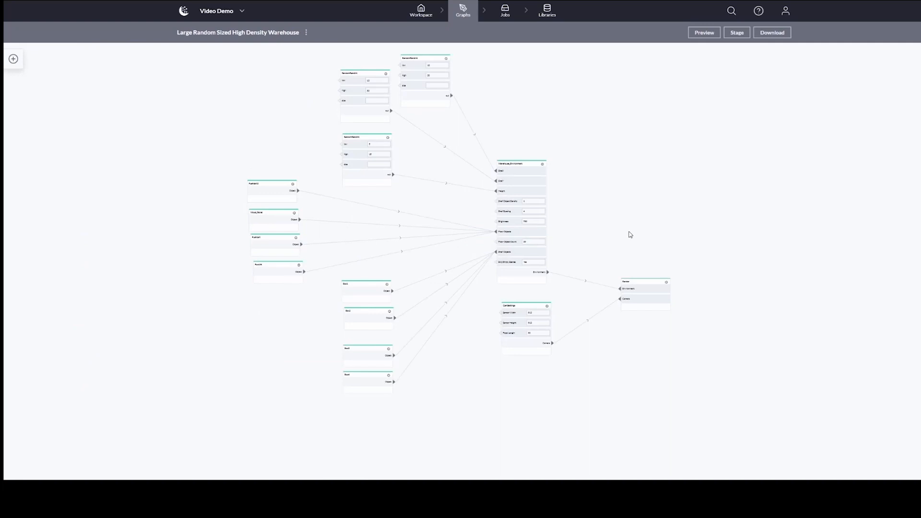
{"action": "left_click", "coordinate": [734, 34]}
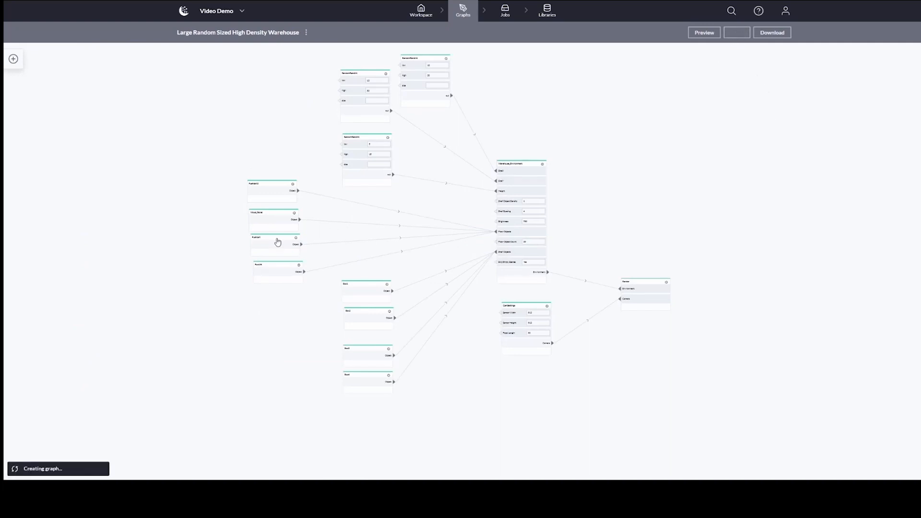
Run the newly staged Large Random Sized High Density Warehouse graph from the job manager with High priority and 4 runs
{"action": "left_click", "coordinate": [505, 12]}
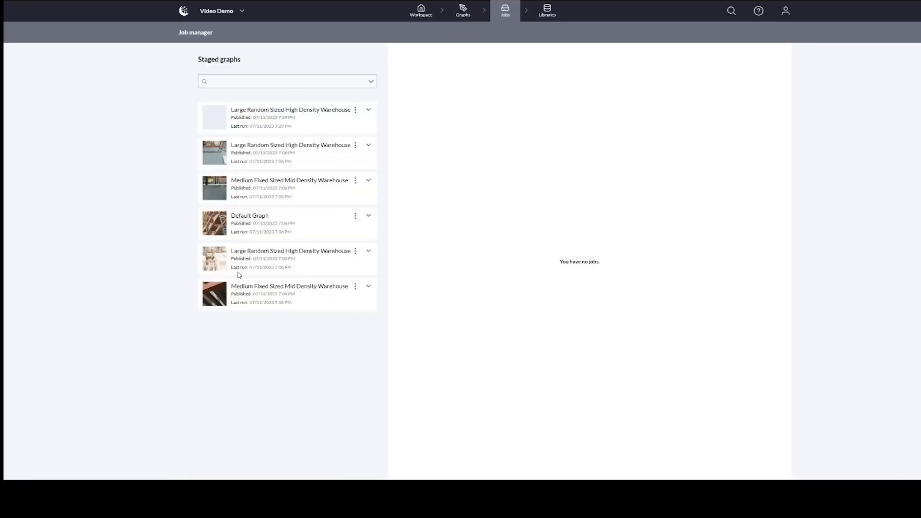
{"action": "left_click", "coordinate": [369, 110]}
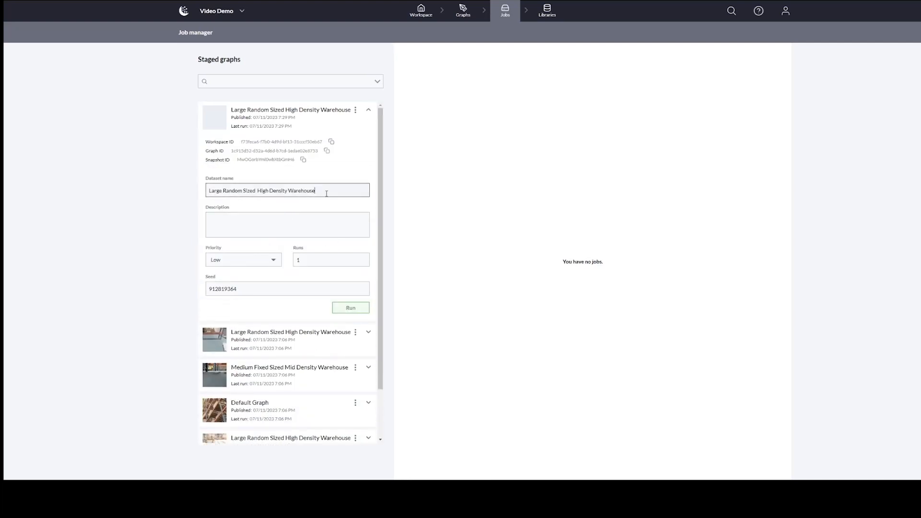
{"action": "left_click", "coordinate": [242, 267]}
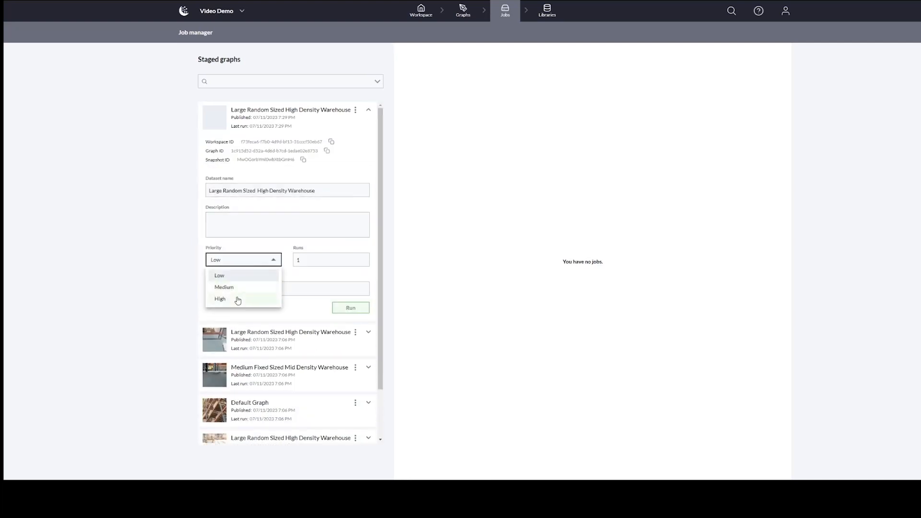
{"action": "left_click", "coordinate": [238, 299]}
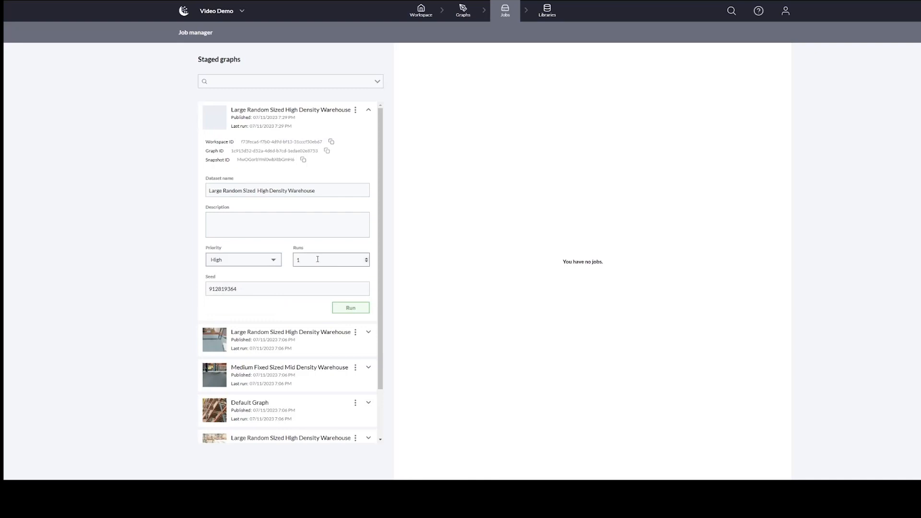
{"action": "left_click", "coordinate": [367, 258]}
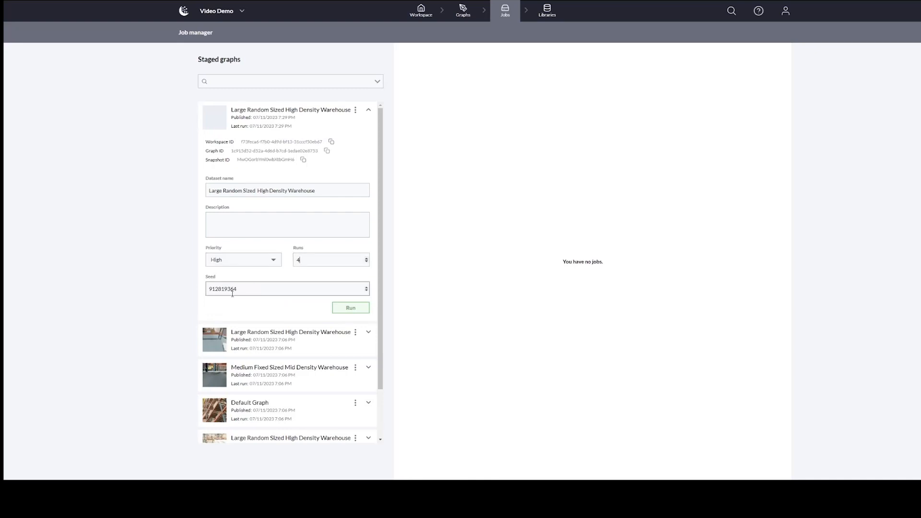
{"action": "left_click", "coordinate": [350, 308]}
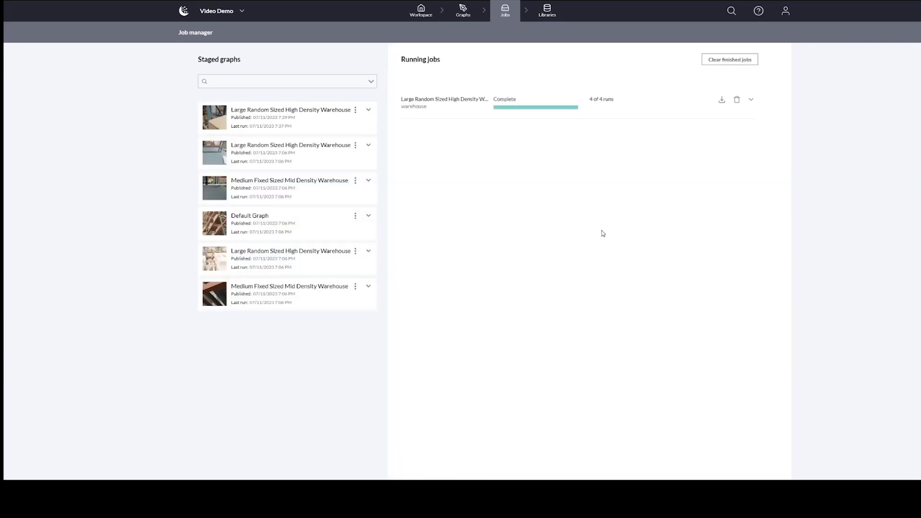
Download the completed warehouse job's dataset and switch to the Demo dataset folder in File Explorer
{"action": "left_click", "coordinate": [722, 102]}
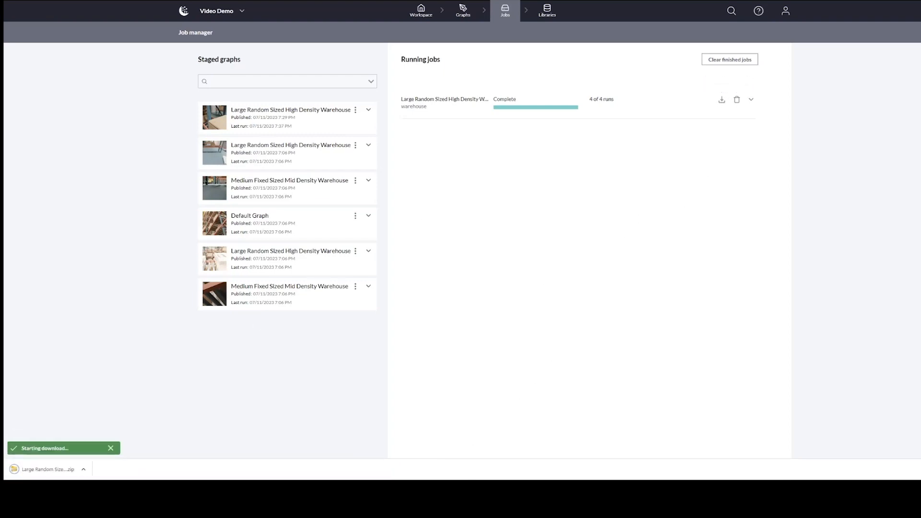
{"action": "key", "text": "alt+Tab"}
{"action": "key", "text": "alt+Left"}
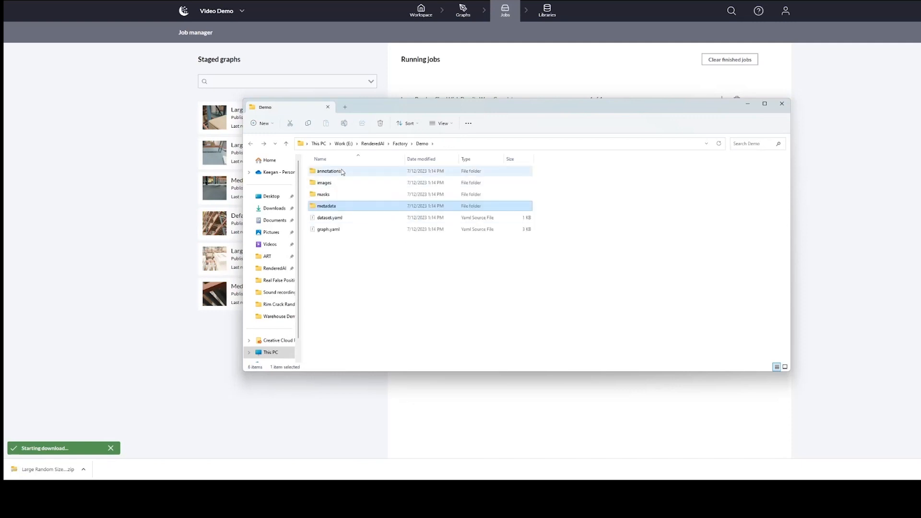
View the second rendered warehouse image in the dataset's images folder and return to the folder
{"action": "double_click", "coordinate": [335, 183]}
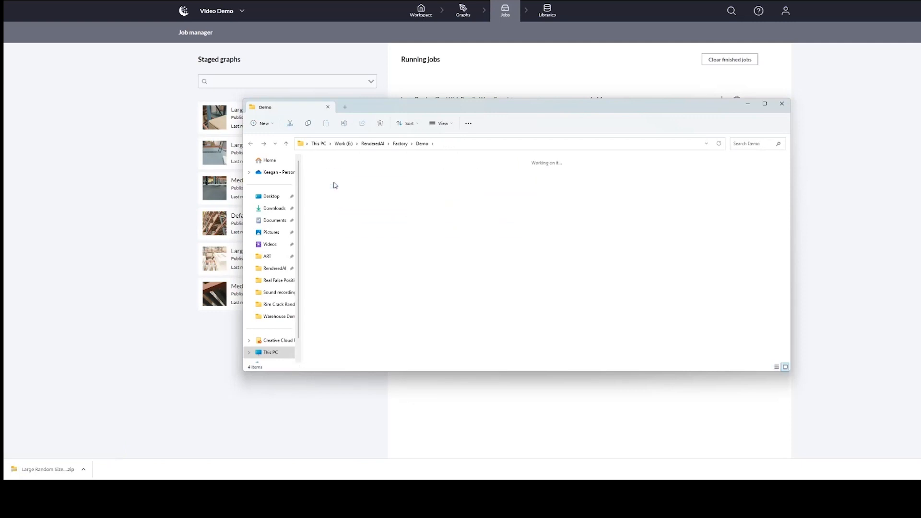
{"action": "double_click", "coordinate": [366, 180]}
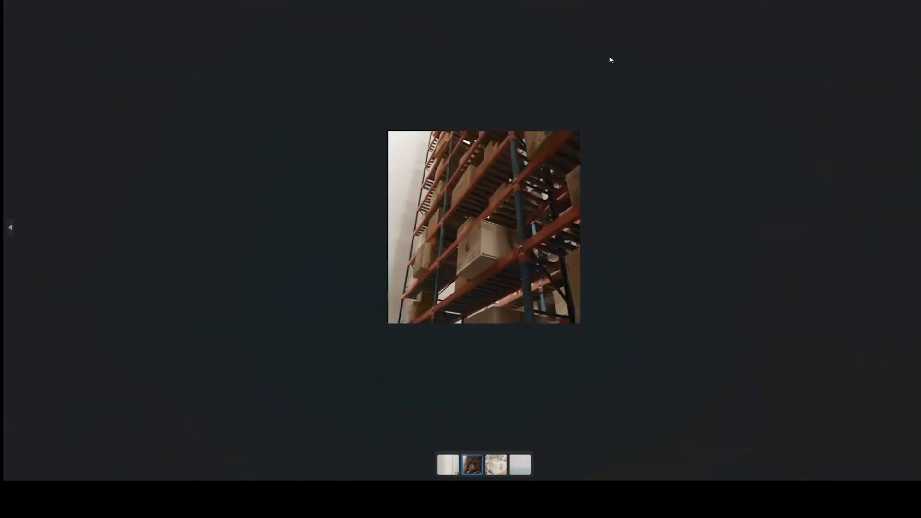
{"action": "left_click", "coordinate": [920, 1]}
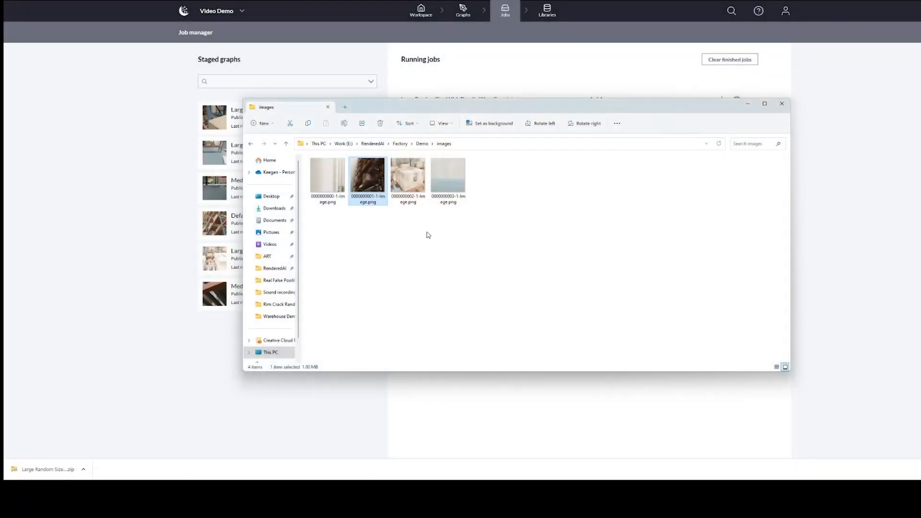
{"action": "left_click", "coordinate": [474, 259]}
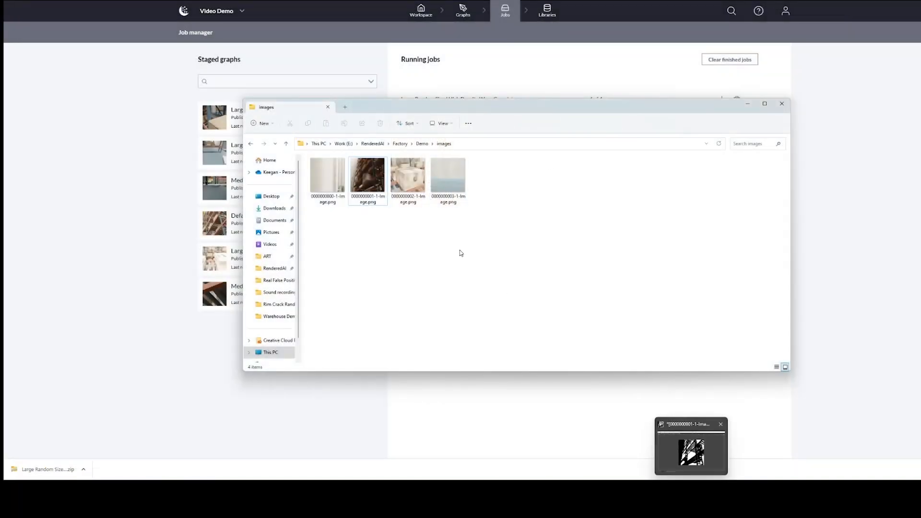
Look at the dataset's masks folder and view the second image's mask in GIMP
{"action": "key", "text": "alt+Up"}
{"action": "double_click", "coordinate": [341, 188]}
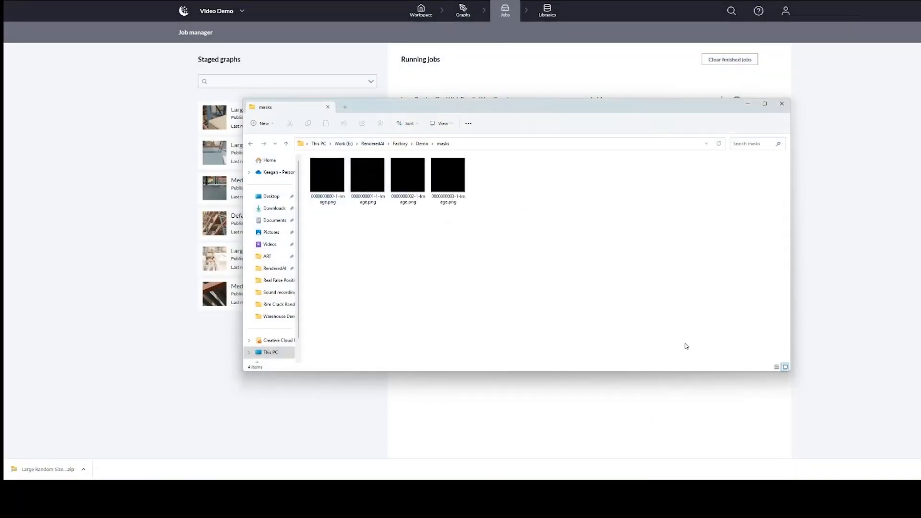
{"action": "key", "text": "alt+Tab"}
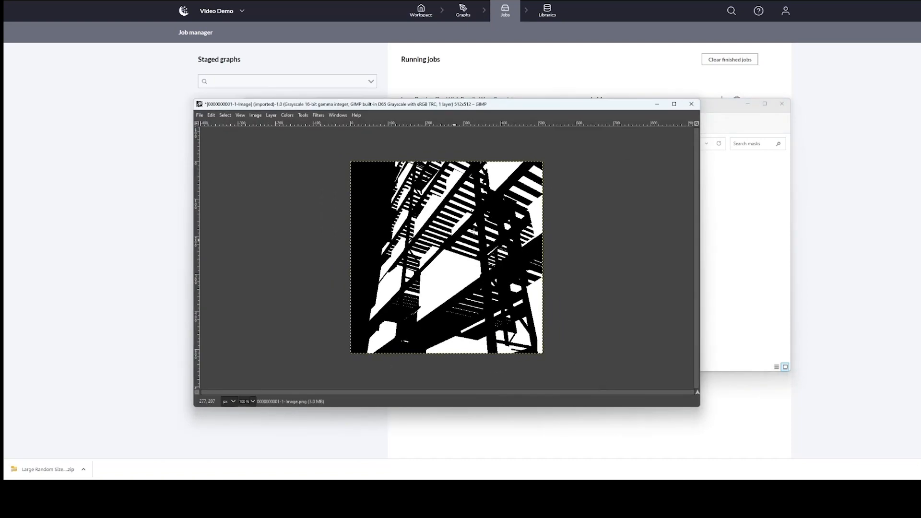
{"action": "left_click", "coordinate": [657, 103]}
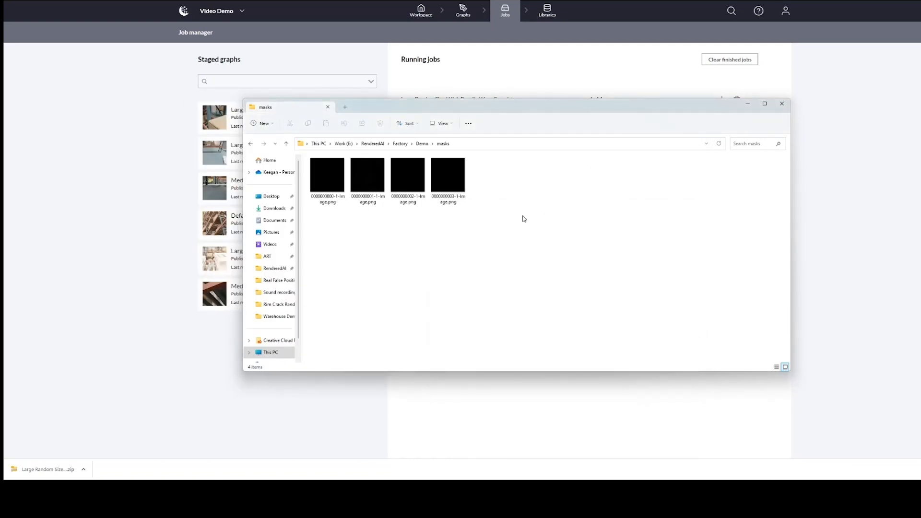
Look through the annotations and metadata folders and the dataset.yaml and graph.yaml entries in the Demo folder
{"action": "key", "text": "alt+Left"}
{"action": "double_click", "coordinate": [342, 173]}
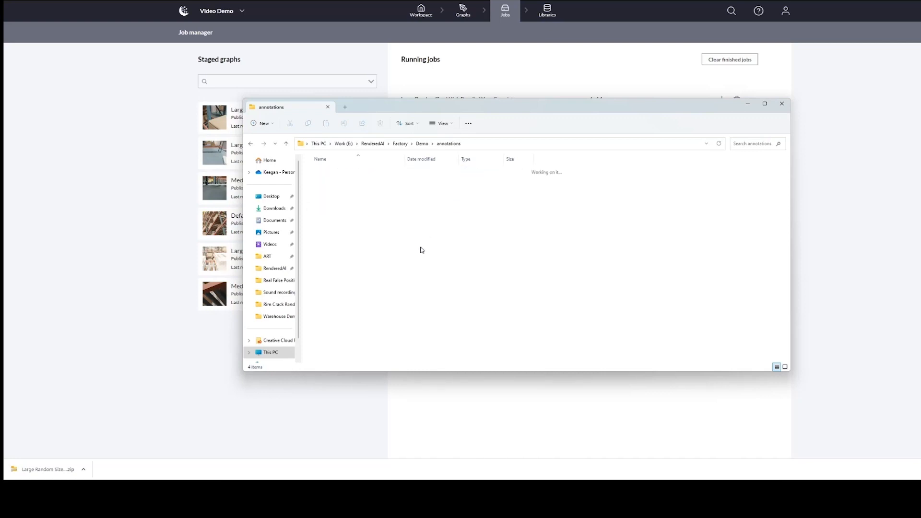
{"action": "key", "text": "alt+Left"}
{"action": "double_click", "coordinate": [341, 205]}
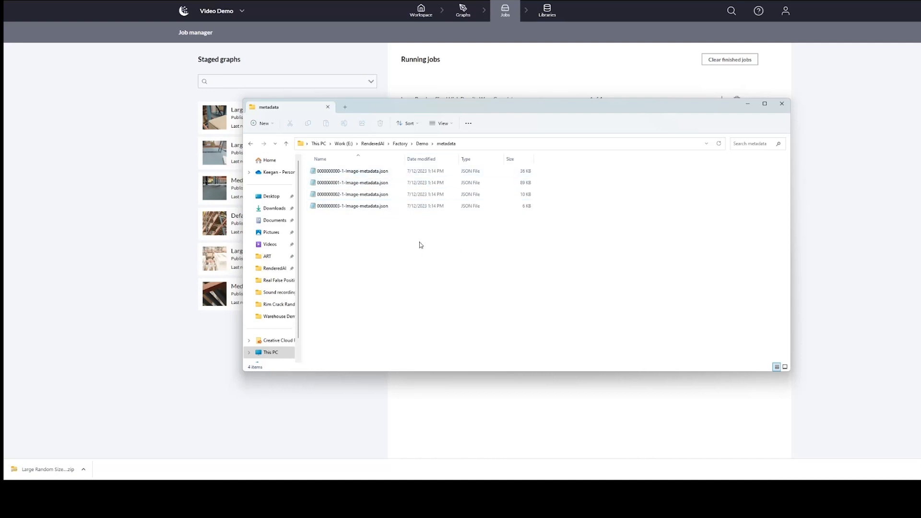
{"action": "key", "text": "alt+Left"}
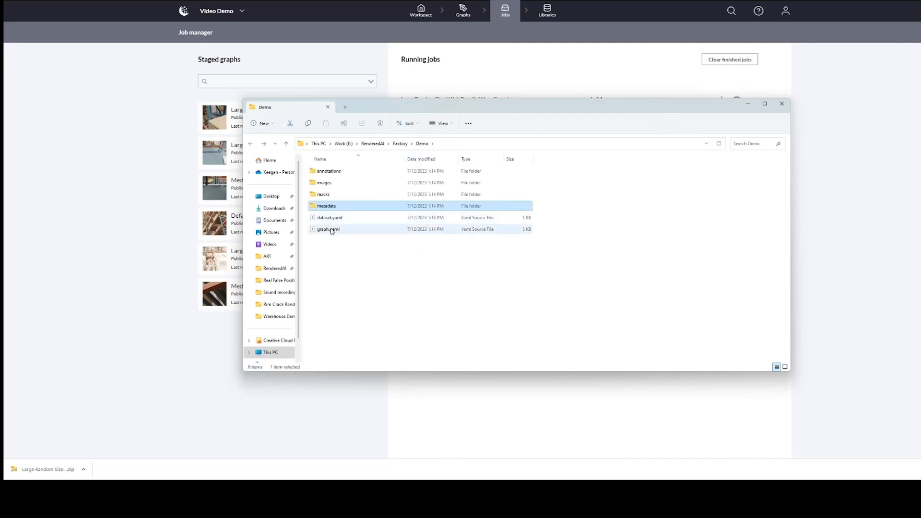
{"action": "left_click", "coordinate": [424, 245]}
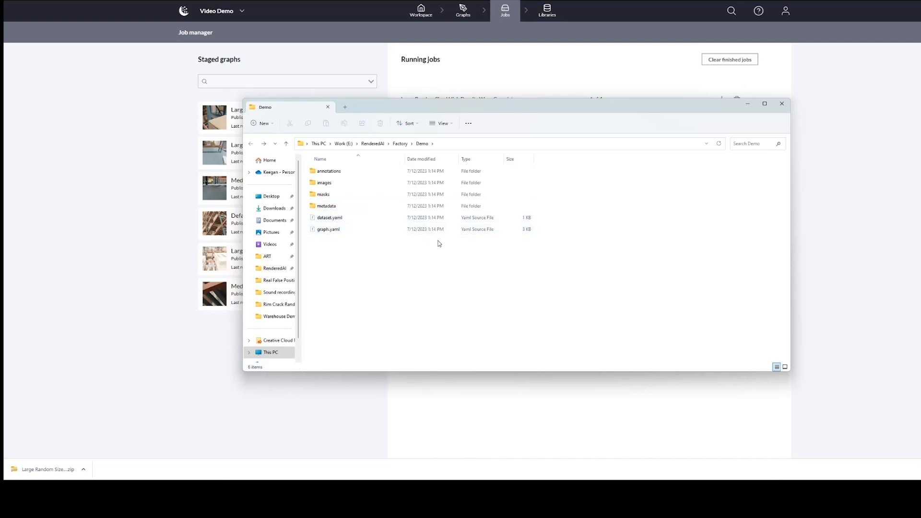